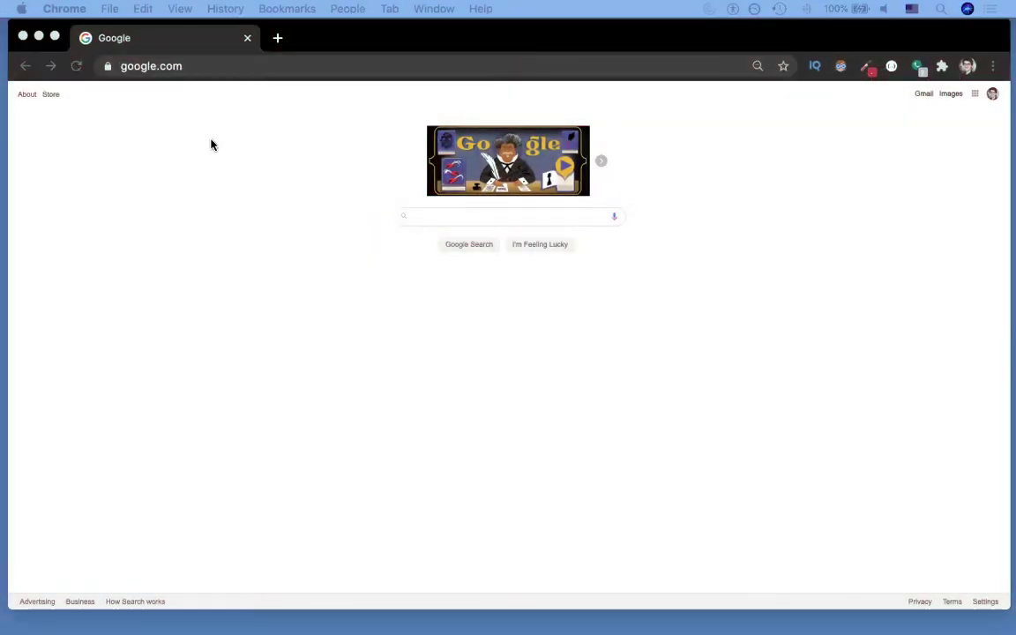
- Go to hostgator.com and open the customer portal's sign-in page
left_click(125, 68)
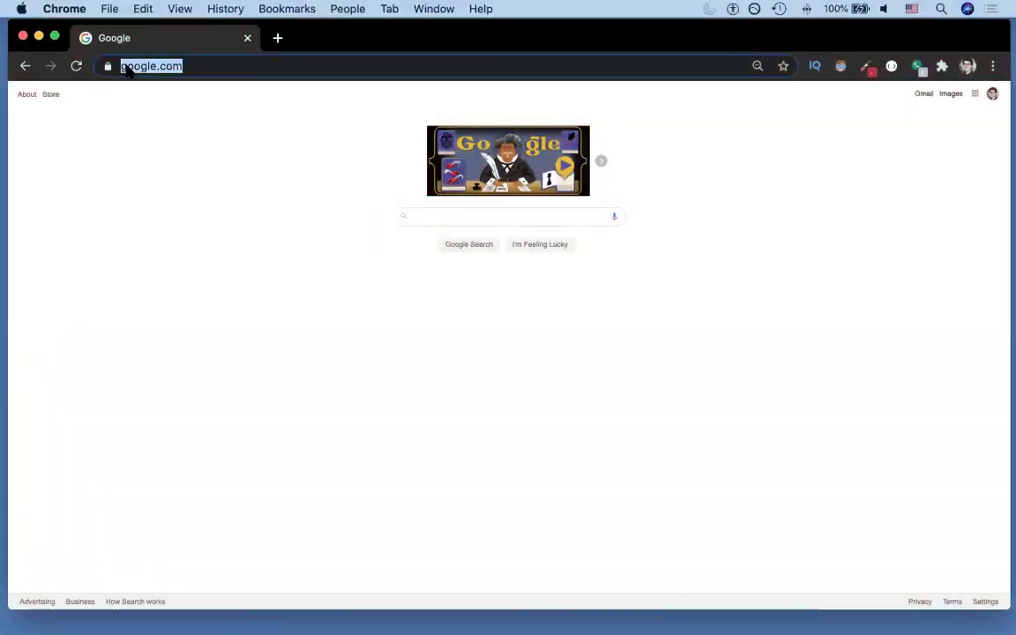
type("hos")
key("Return")
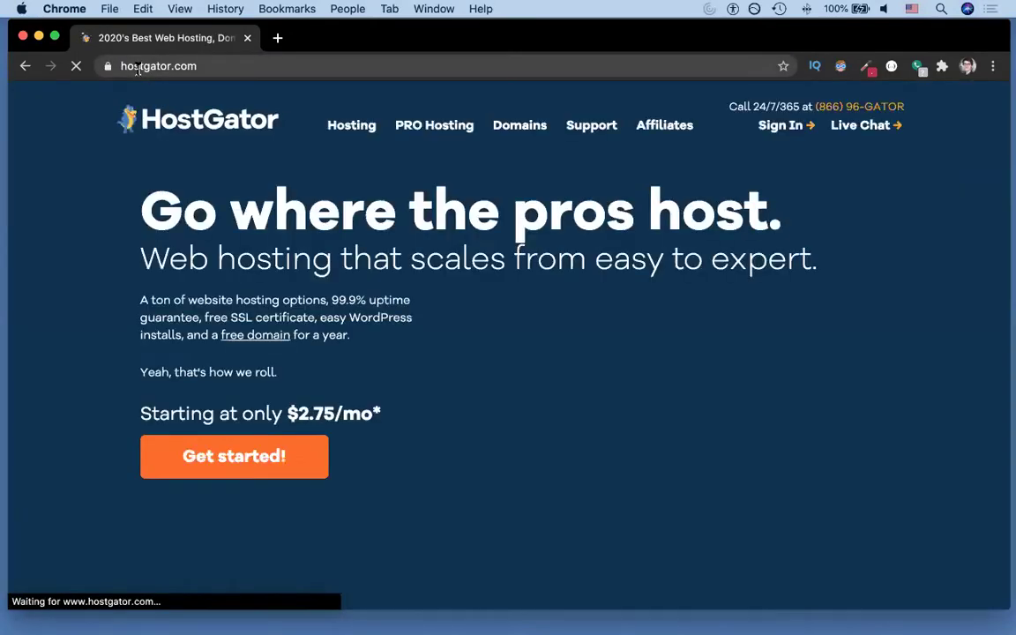
mouse_move(776, 139)
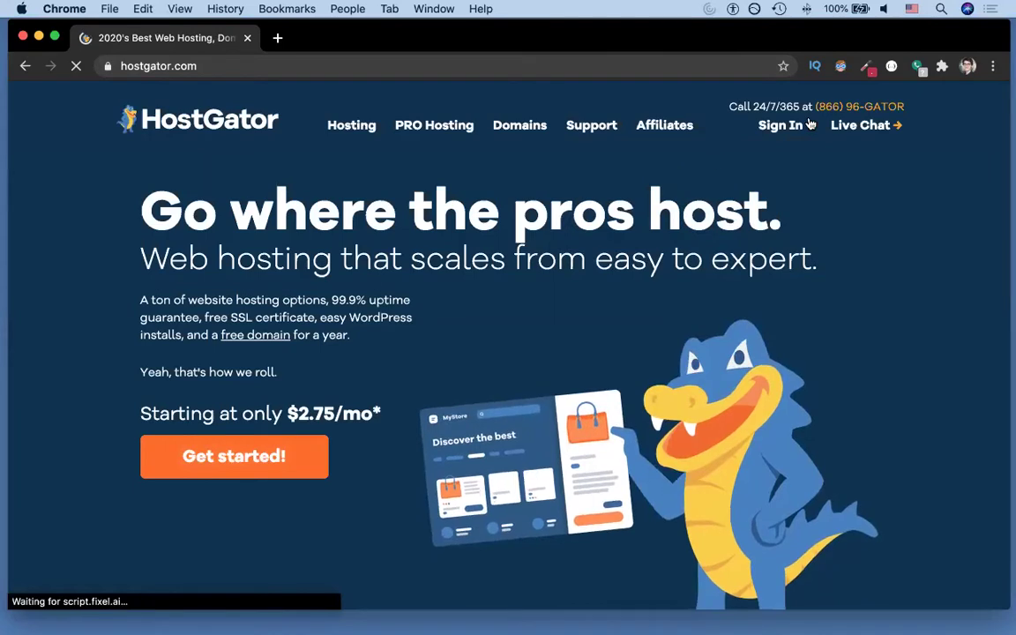
left_click(685, 178)
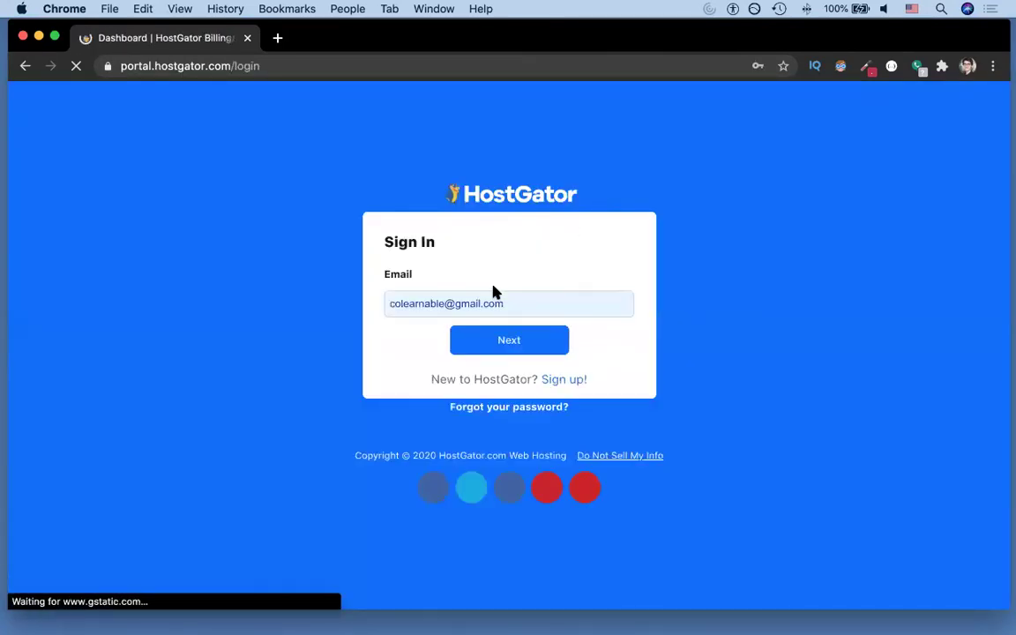
- Sign in to the customer portal with the prefilled account and launch cPanel for the splativity.com hosting package
left_click(513, 338)
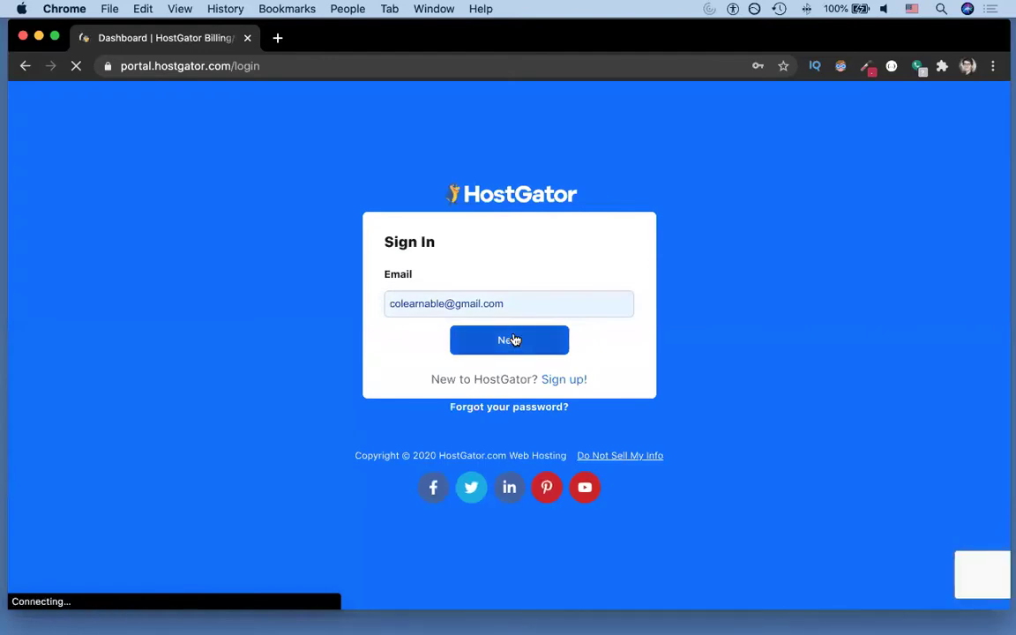
left_click(499, 371)
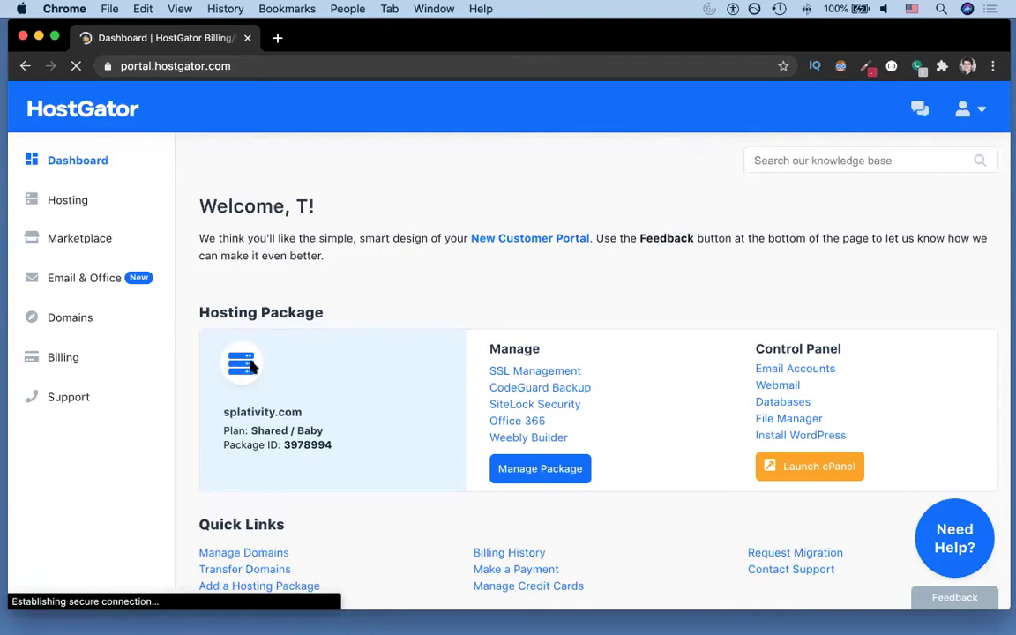
left_click(71, 209)
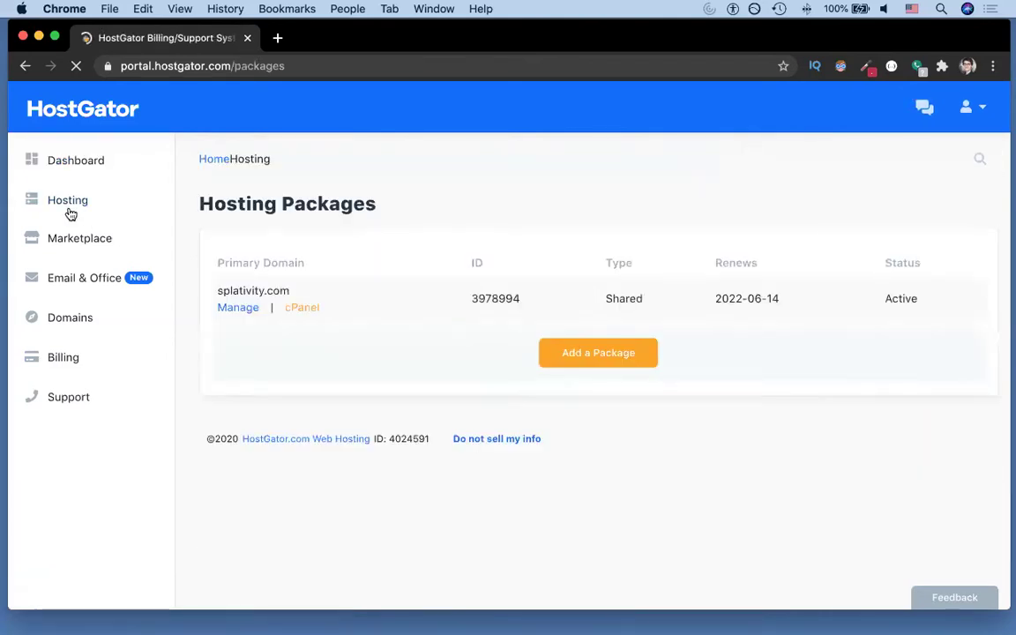
left_click(227, 310)
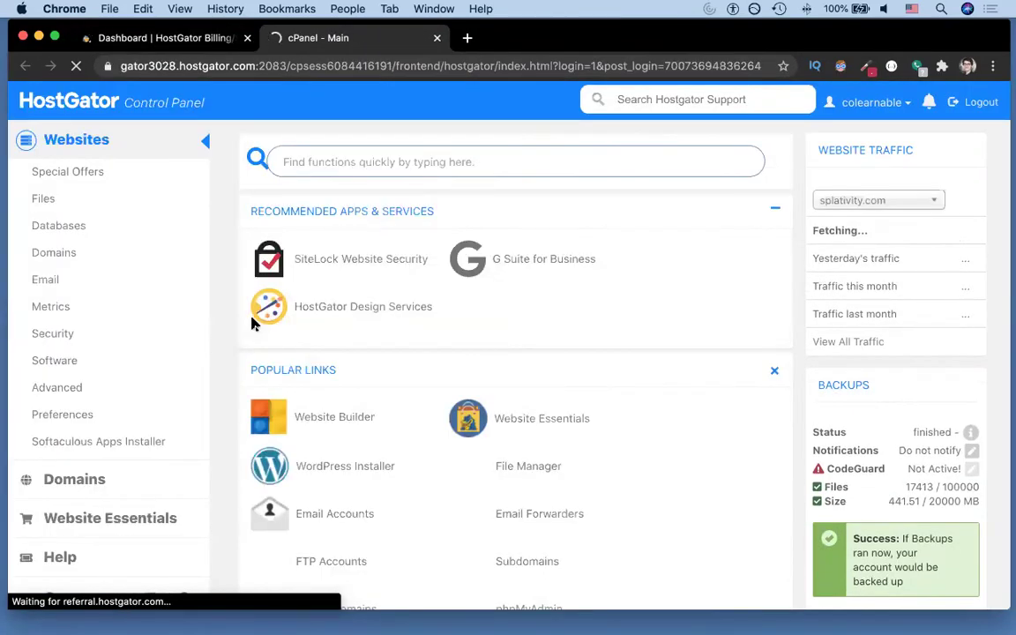
- Open splativity.com in a new tab to view the live site
left_click(466, 39)
type("spla")
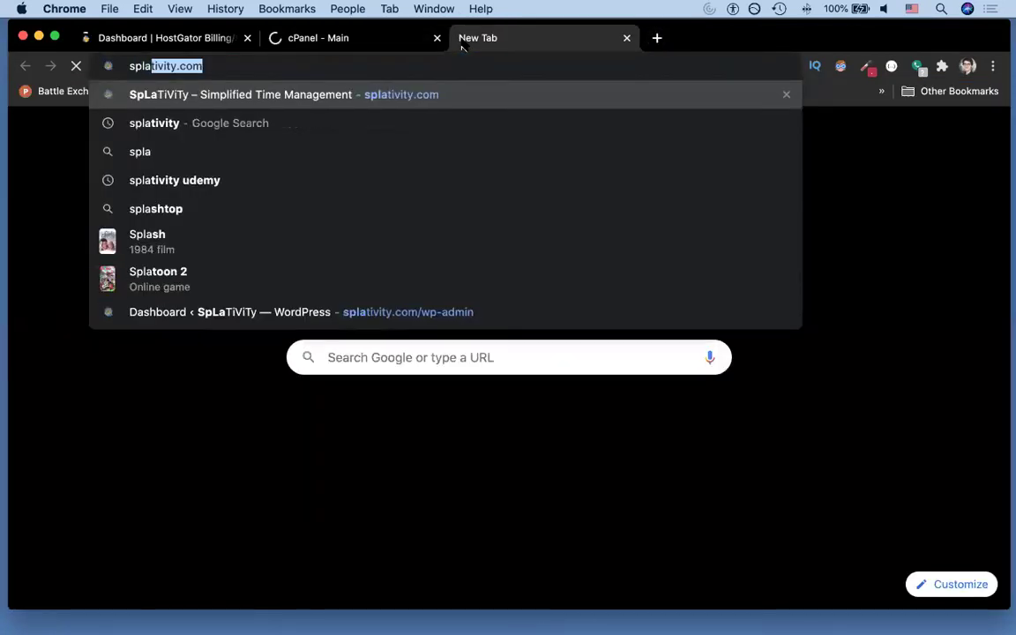
key("Return")
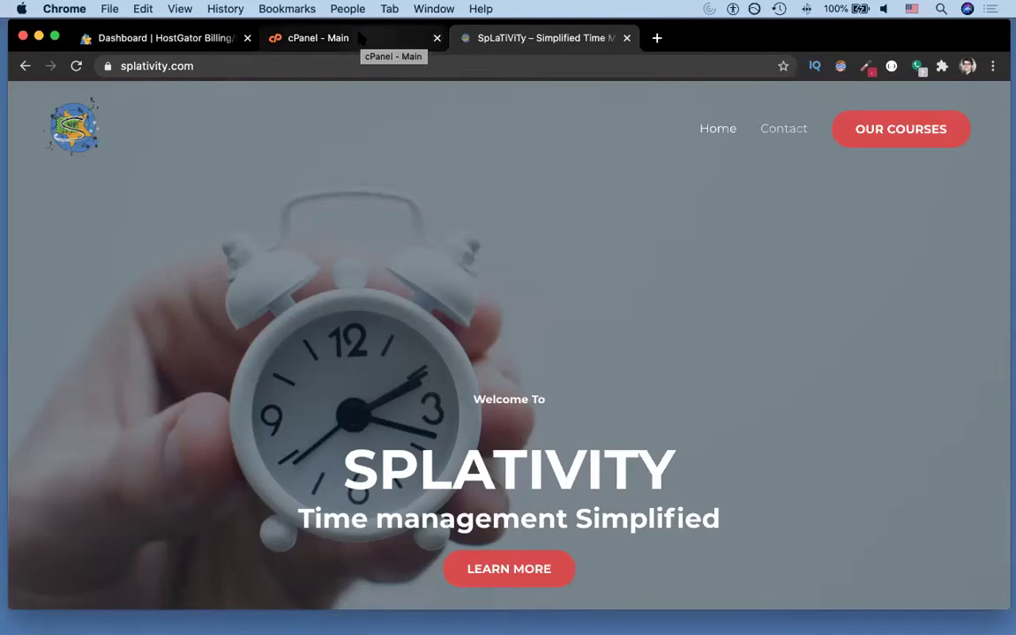
- Return to cPanel, search the page for "softacu", and open the Softaculous Apps Installer from the Software section
left_click(360, 38)
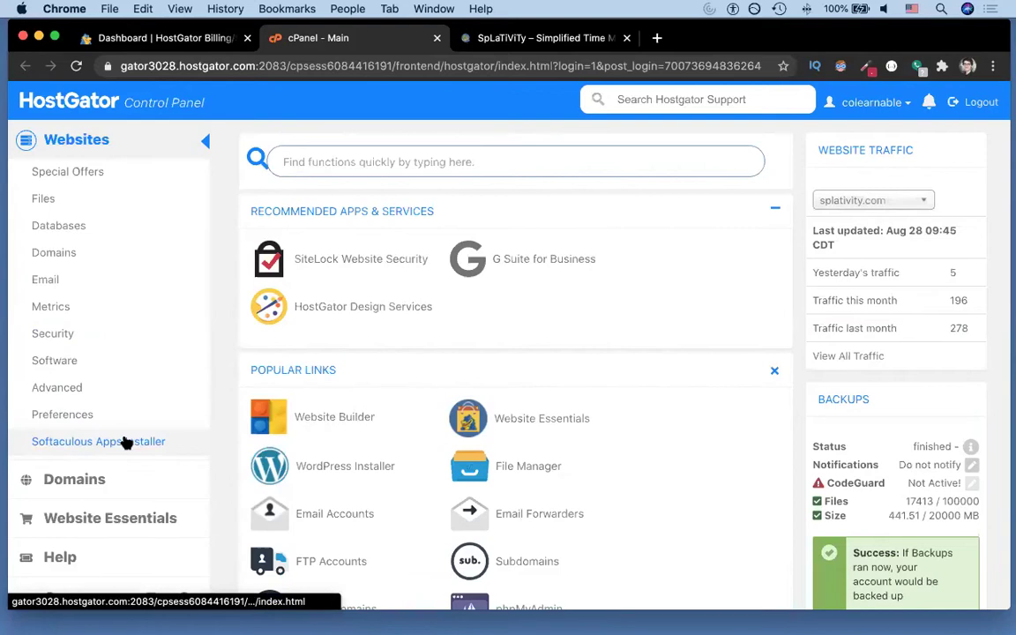
key("super+f")
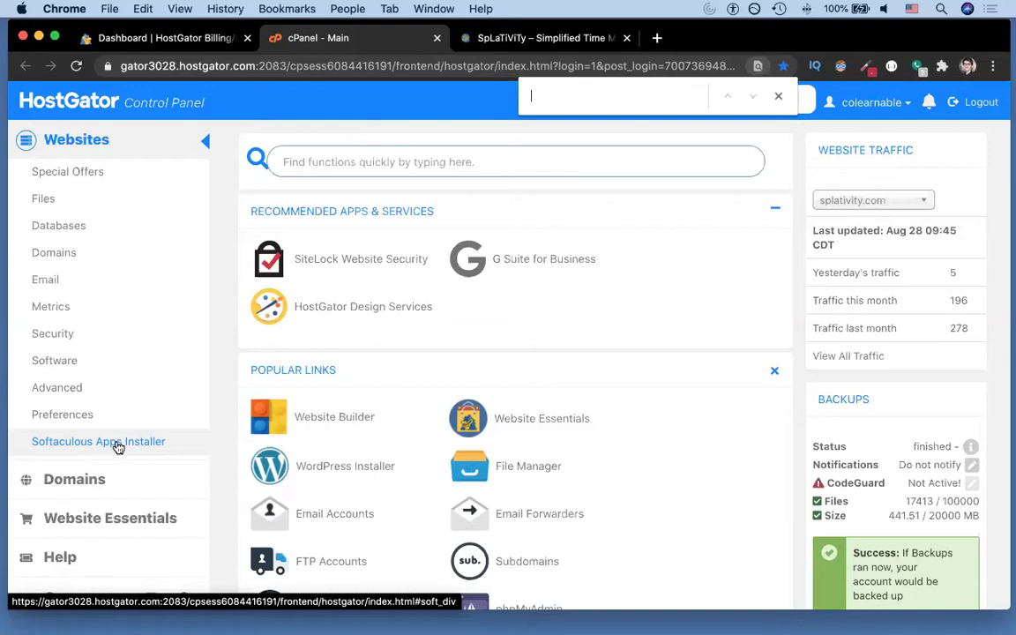
type("sof")
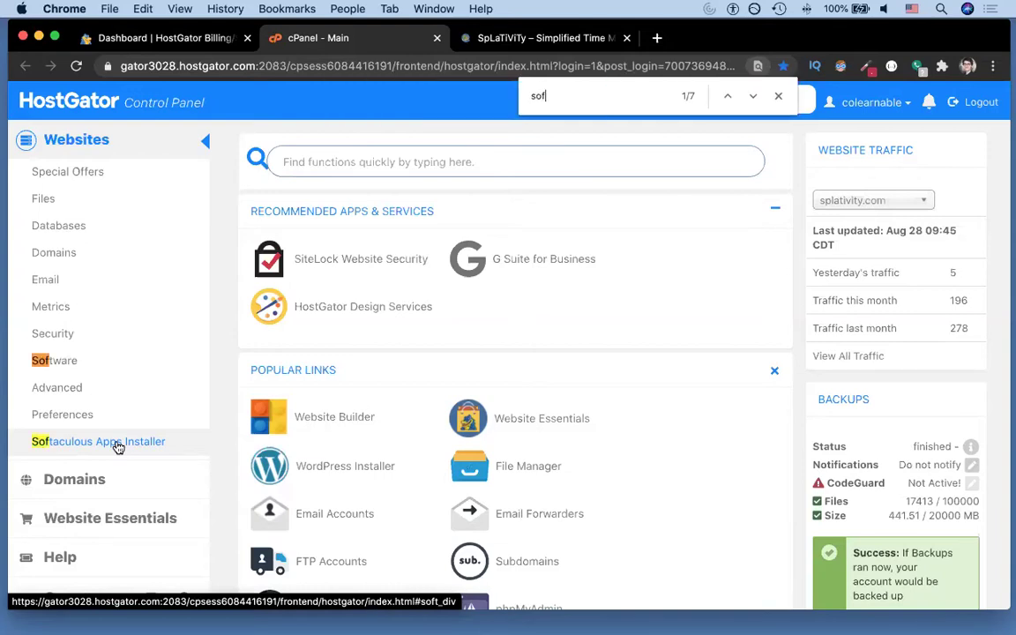
type("tac")
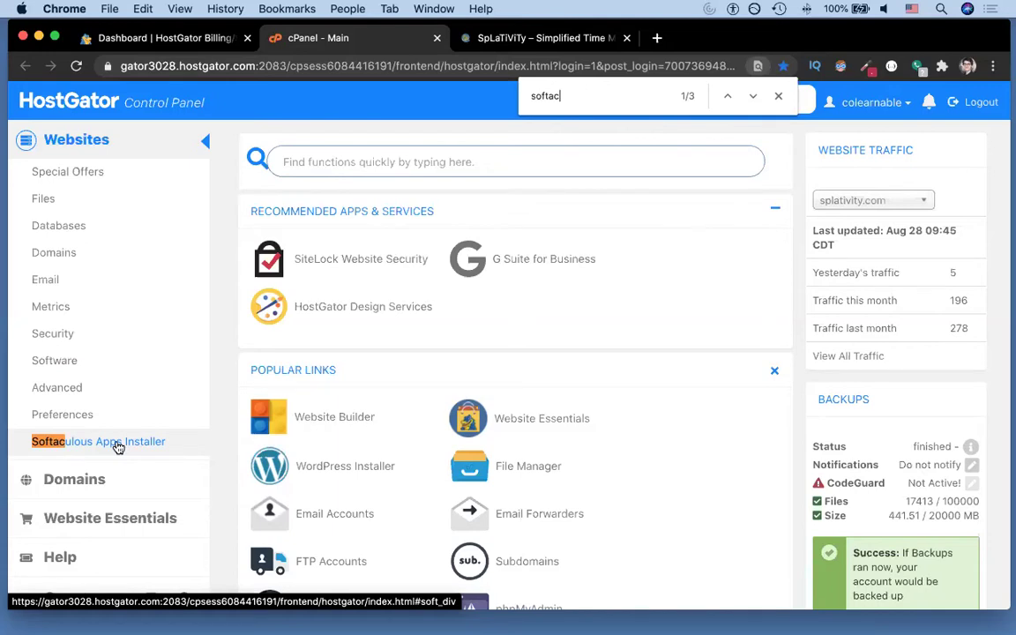
type("u")
key("Return")
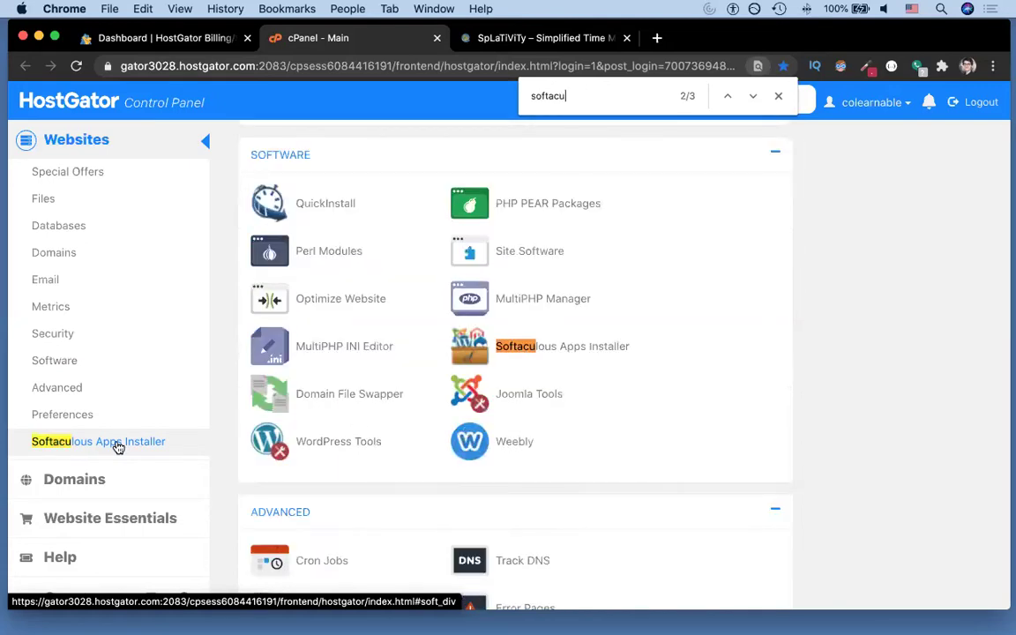
left_click(546, 346)
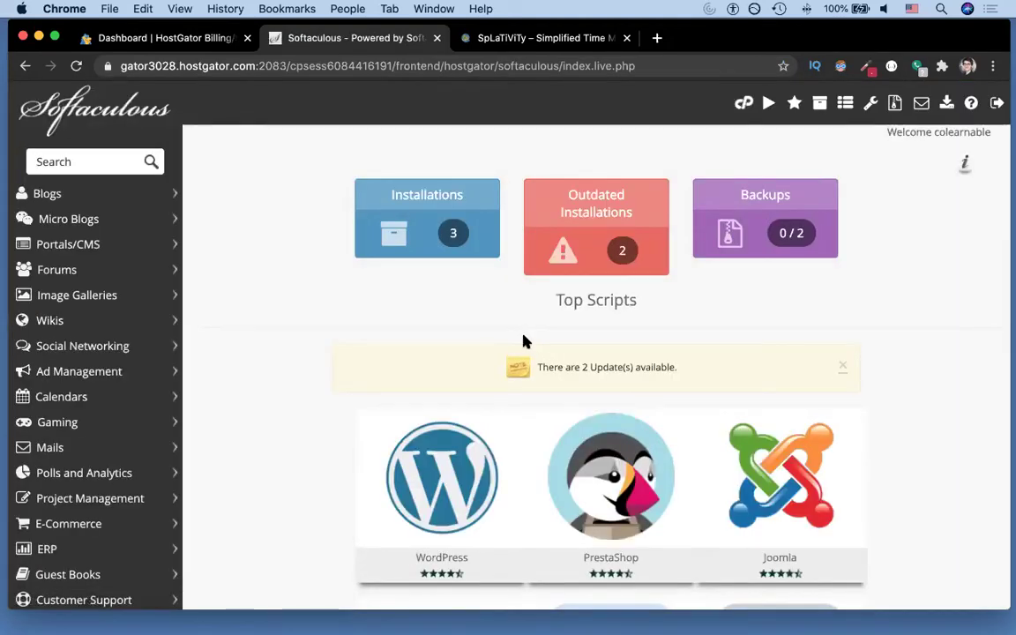
- Remove the splativity.com WordPress installation from Softaculous, including its directory, database and database user
left_click(410, 213)
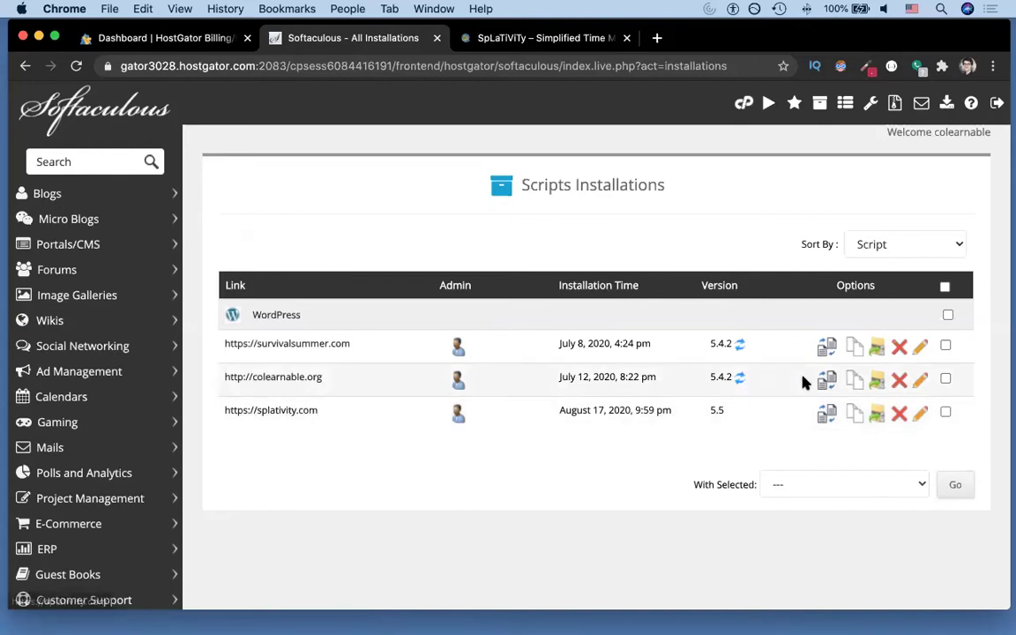
left_click(899, 415)
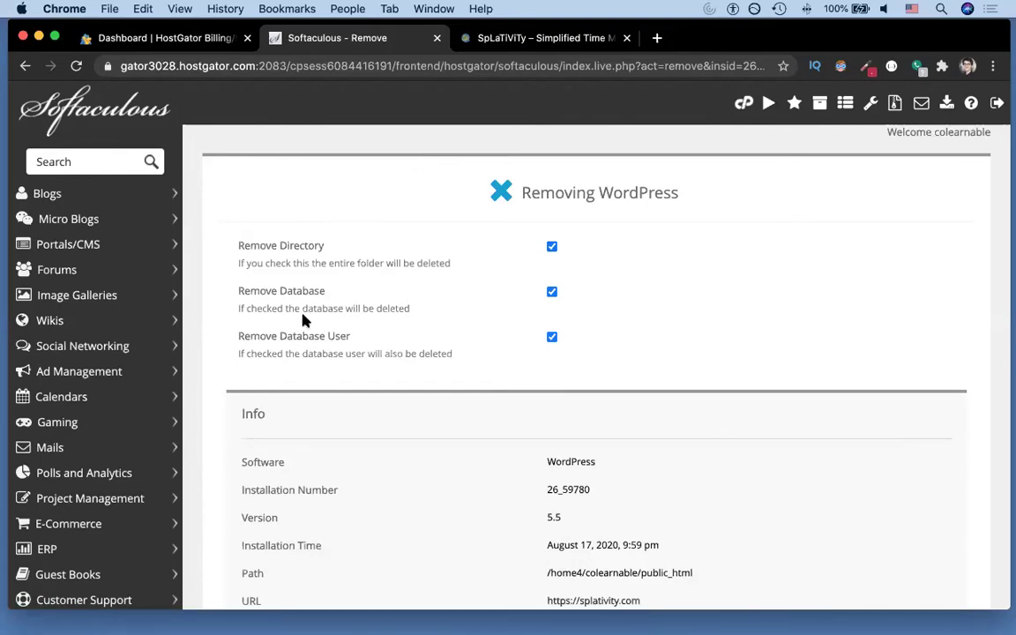
scroll(319, 341, "down", 5)
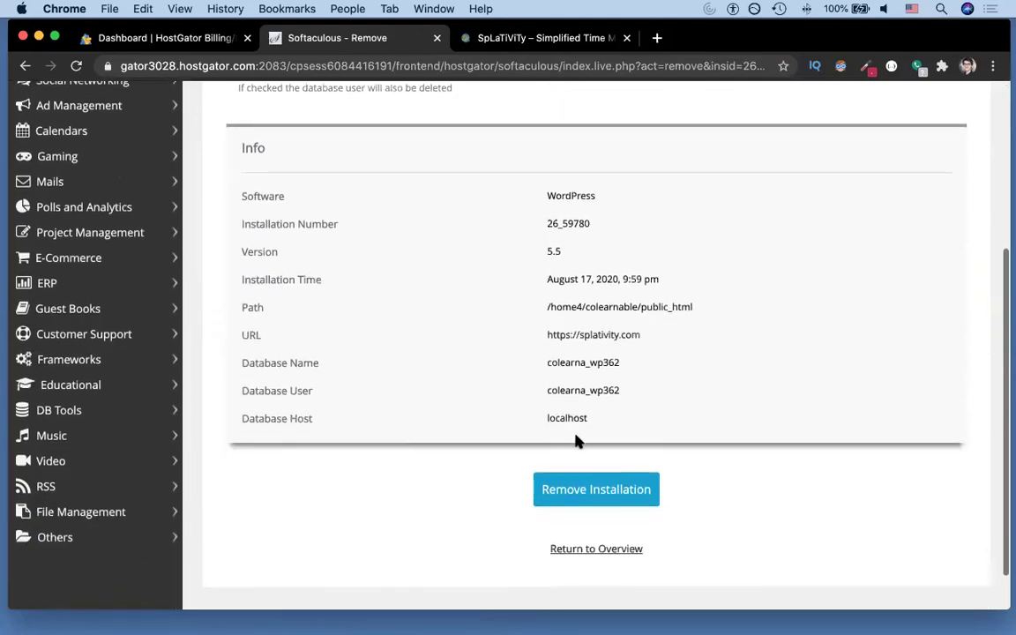
left_click(598, 492)
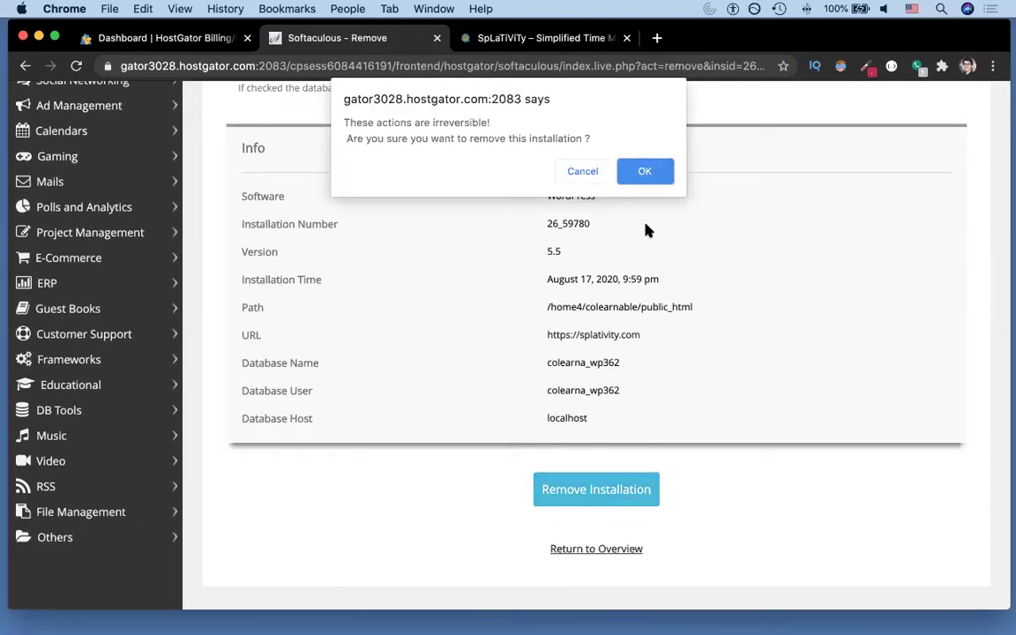
left_click(650, 173)
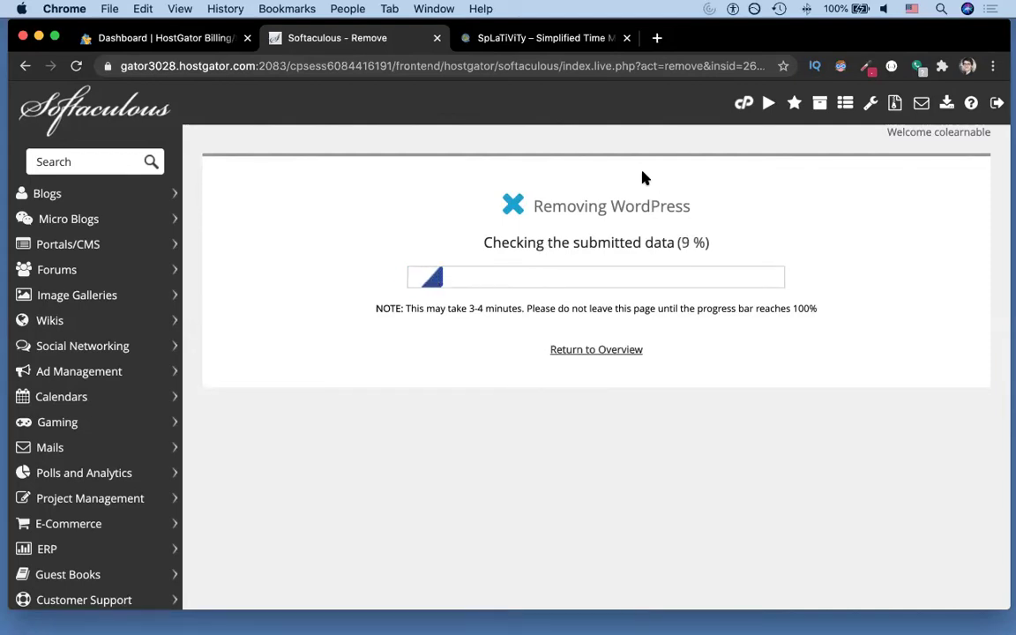
left_click(536, 37)
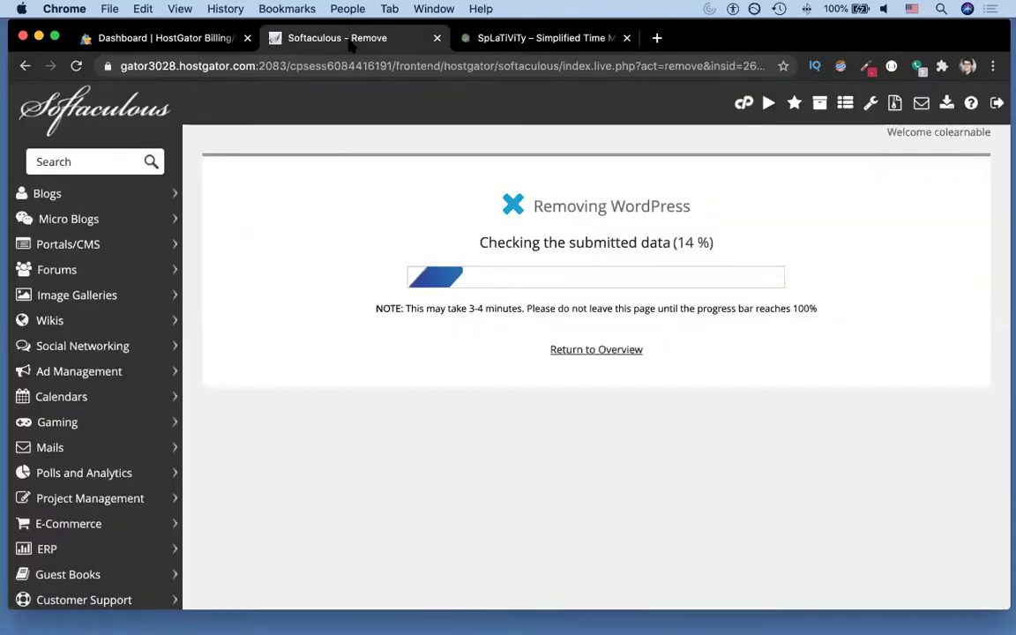
left_click(349, 40)
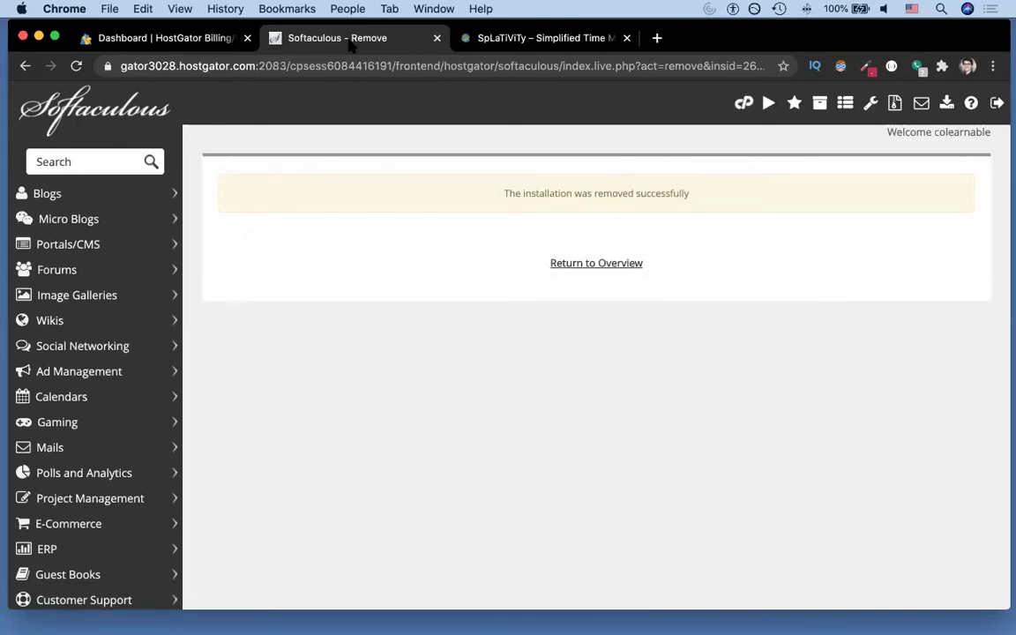
- Return to the cPanel main page and duplicate the splativity.com tab to check the live site
left_click(596, 263)
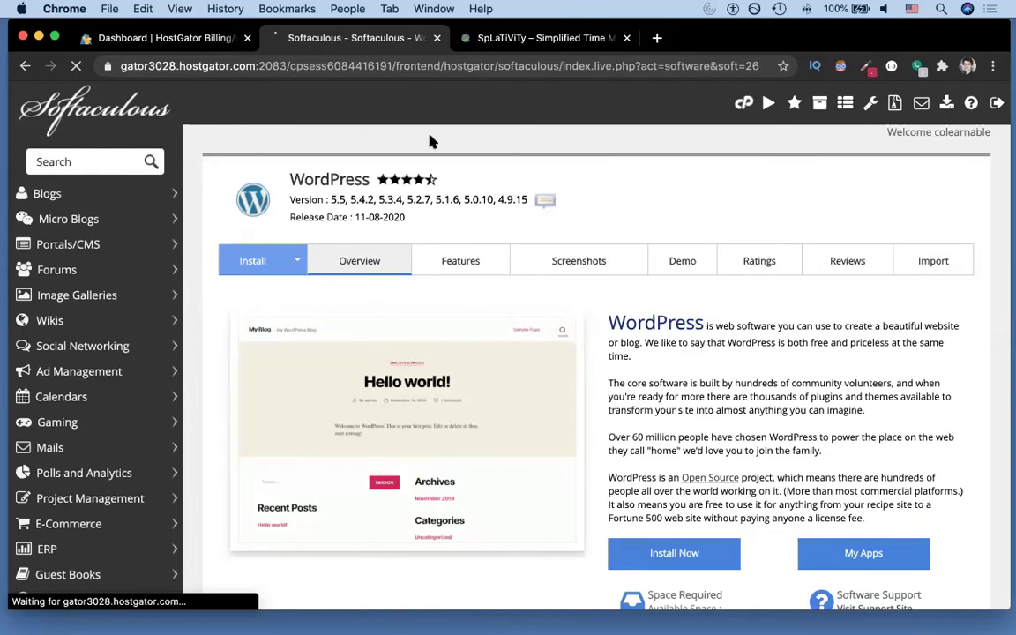
left_click(741, 105)
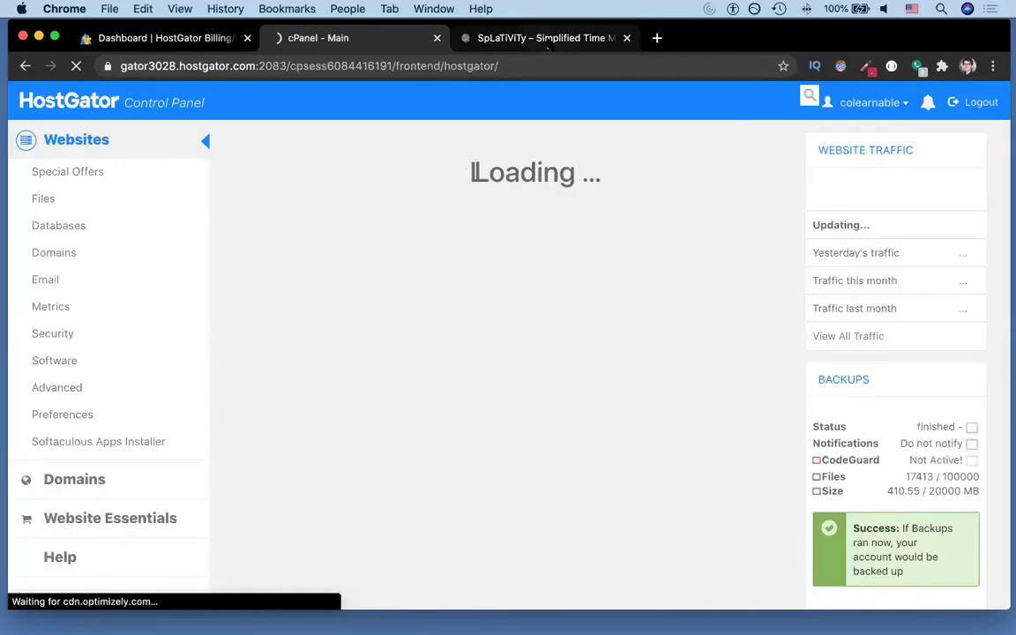
left_click(547, 42)
right_click(547, 42)
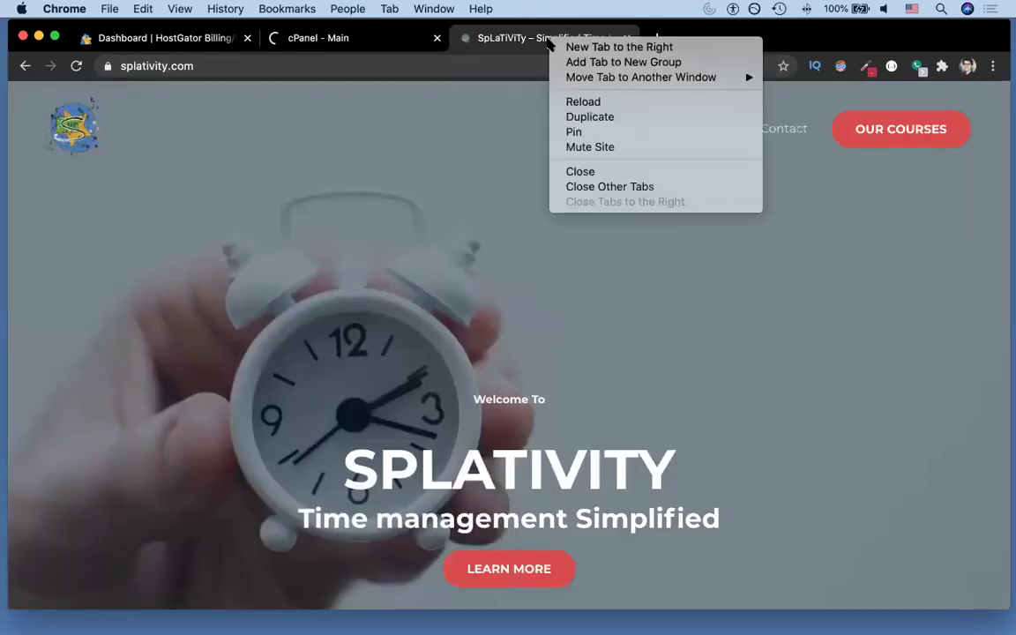
left_click(585, 116)
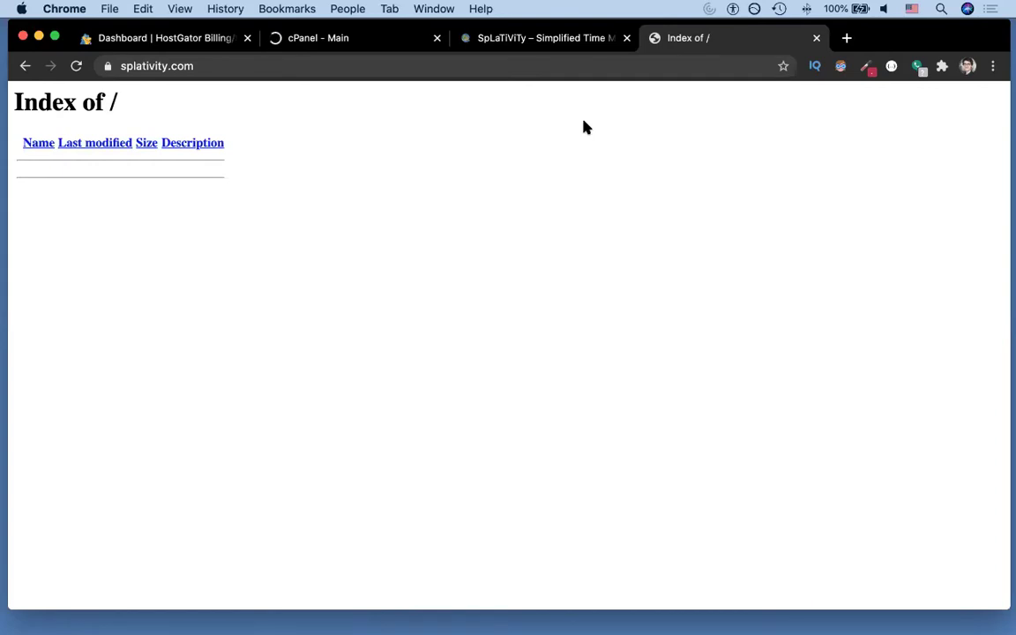
- In cPanel's File Manager, move the .htaccess file in the public_html folder to the trash
left_click(331, 44)
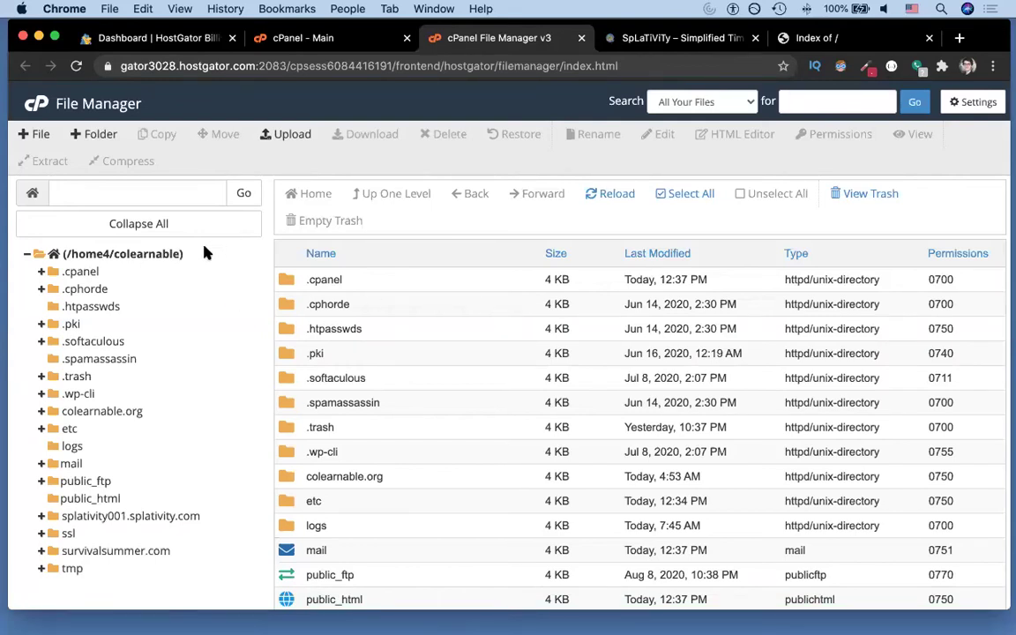
left_click(59, 502)
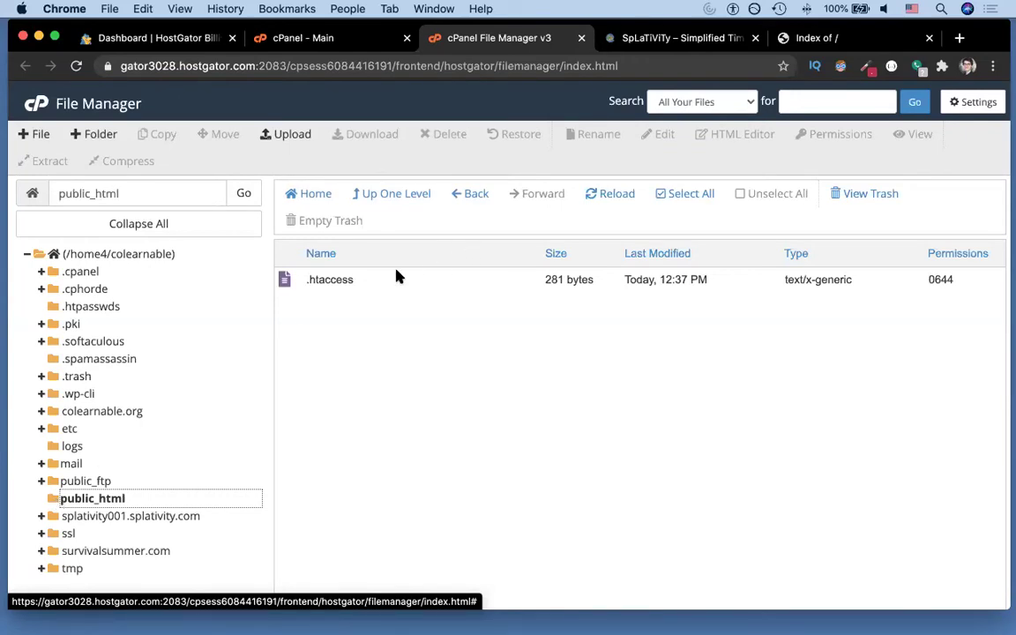
left_click(335, 279)
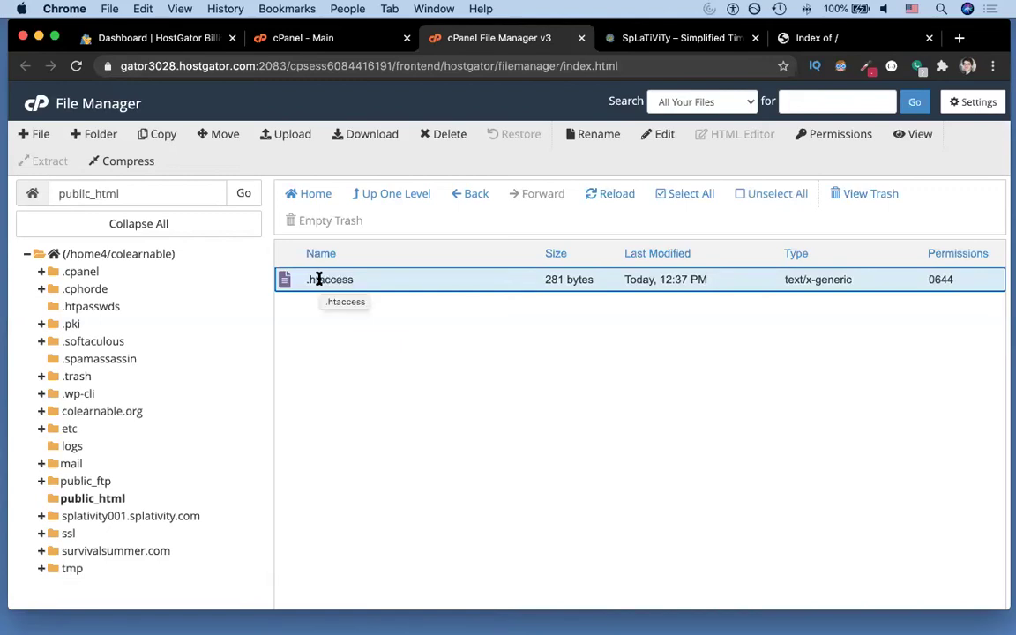
right_click(310, 281)
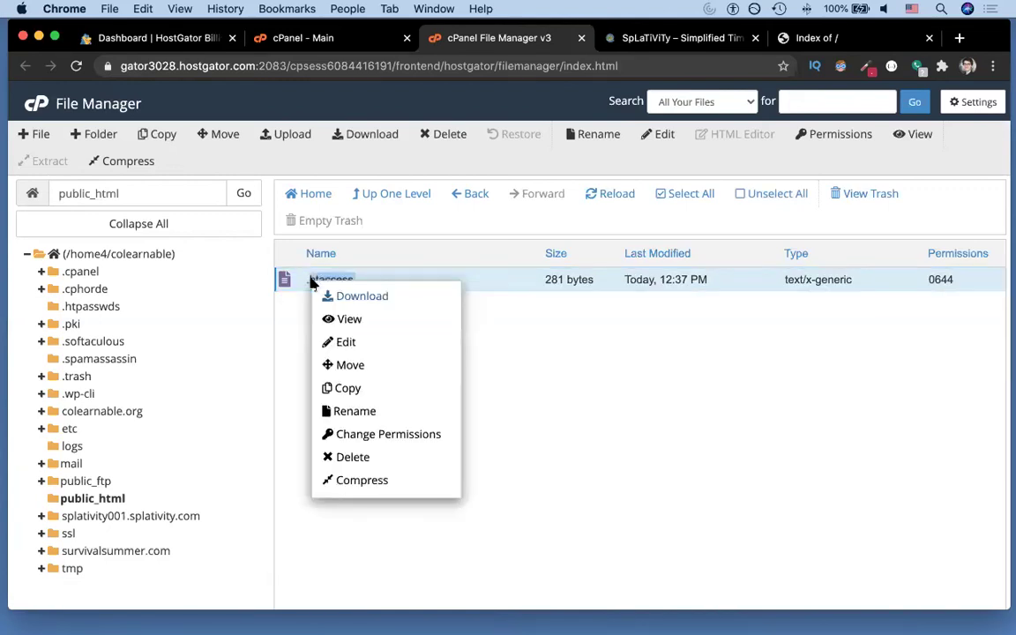
left_click(356, 455)
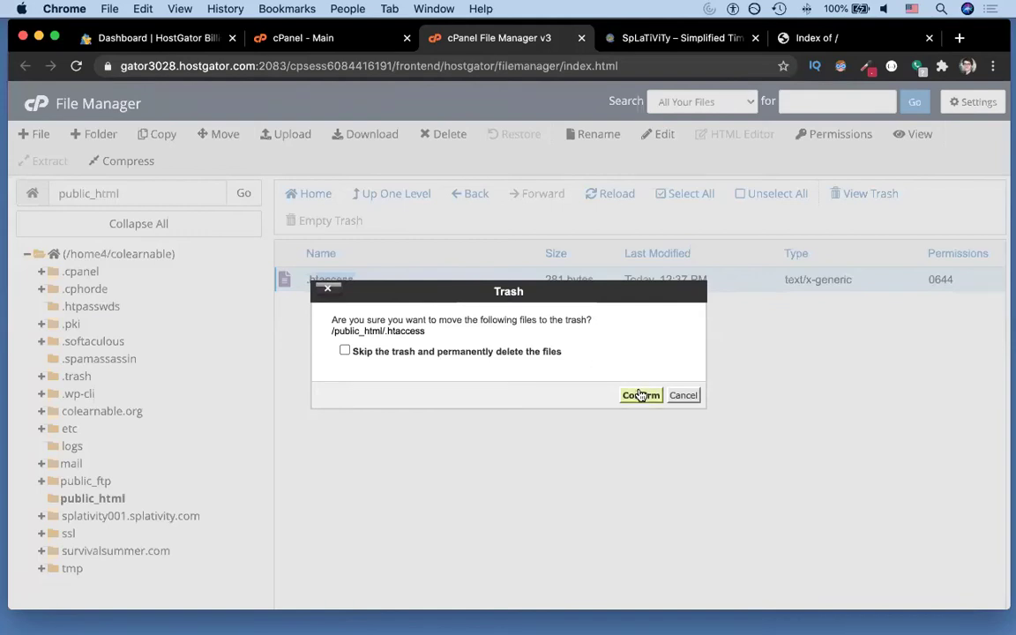
left_click(641, 395)
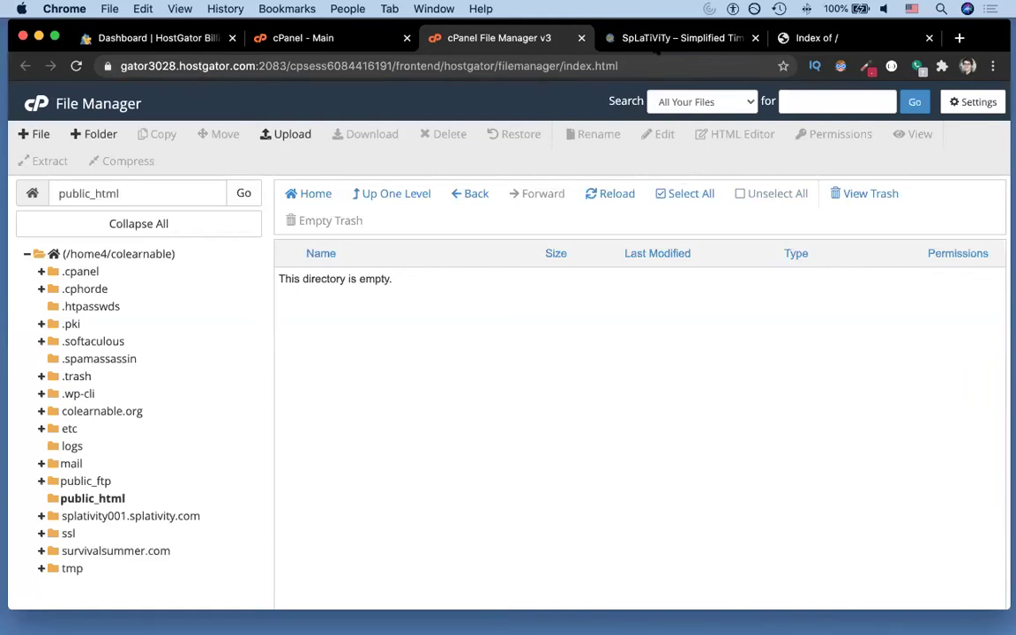
- Reload the duplicated splativity.com page to recheck the live site
left_click(657, 40)
left_click(833, 40)
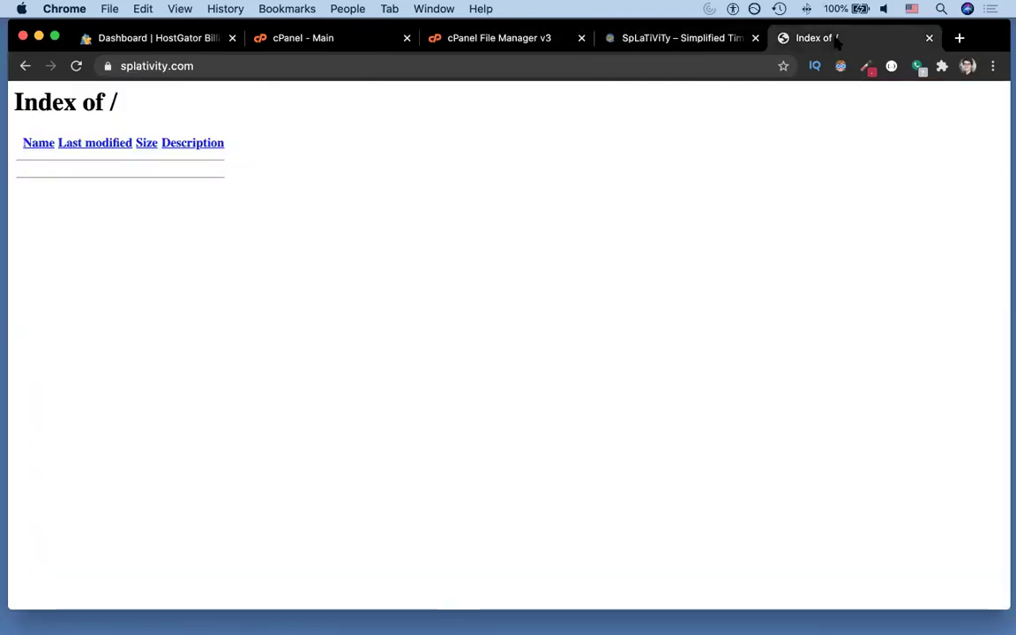
key("super+r")
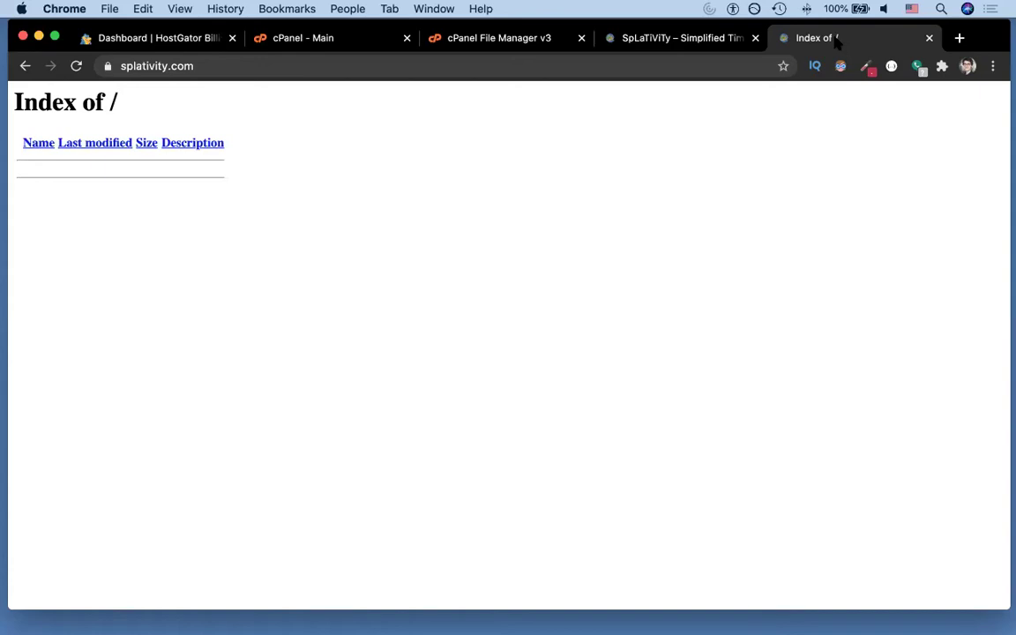
- Reopen cPanel from the HostGator hosting dashboard and list all script installations in Softaculous
left_click(170, 41)
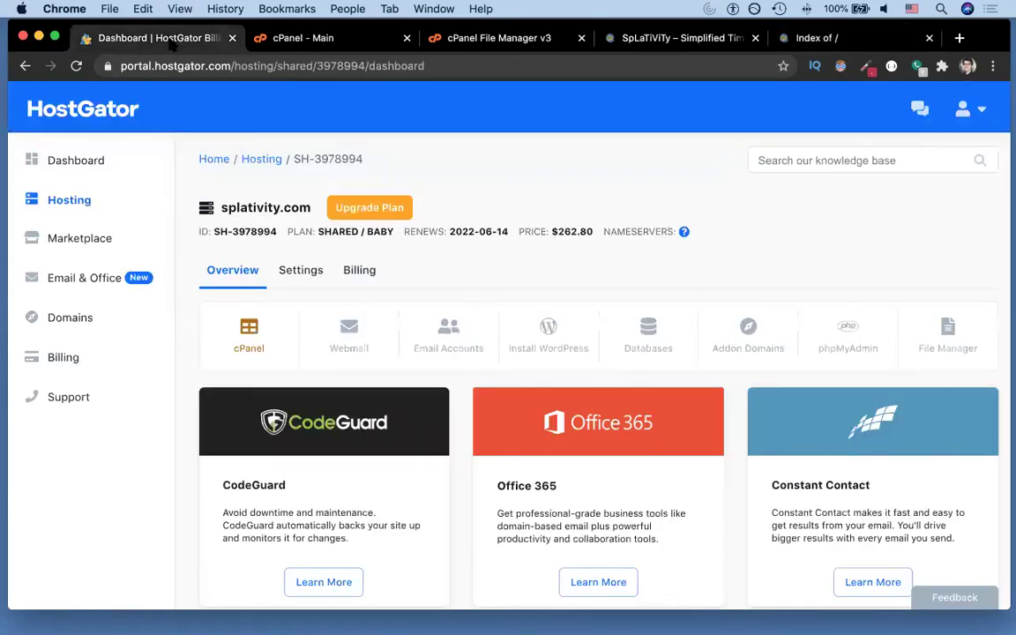
left_click(249, 327)
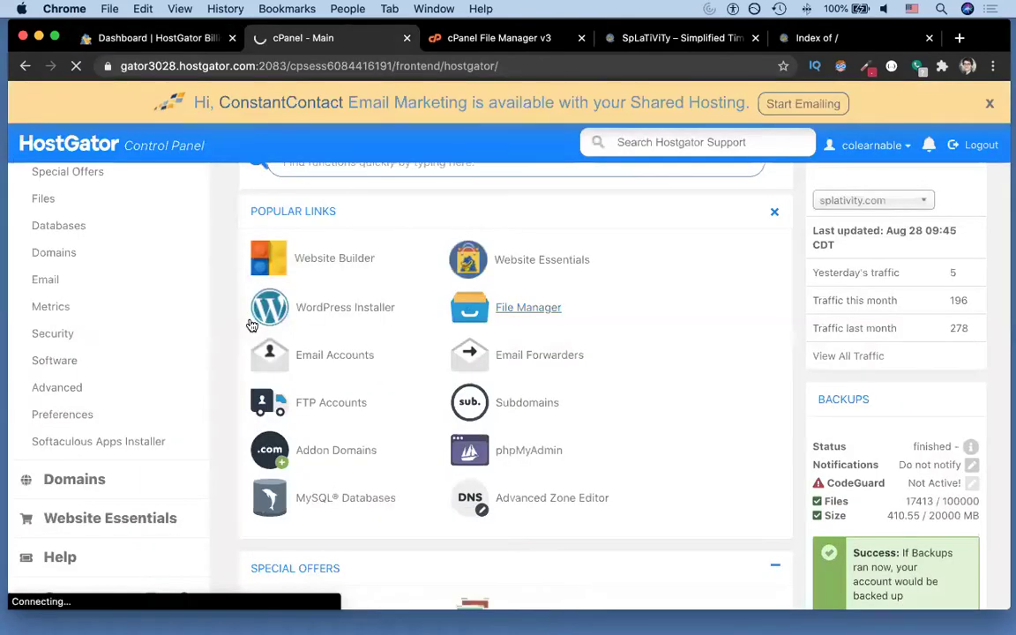
left_click(99, 440)
left_click(419, 489)
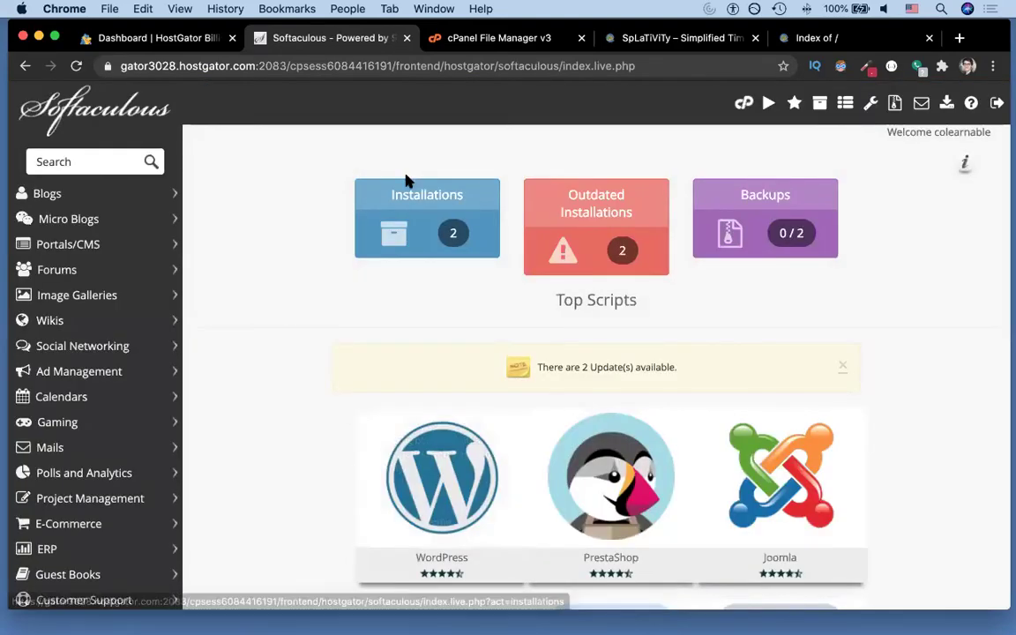
left_click(411, 203)
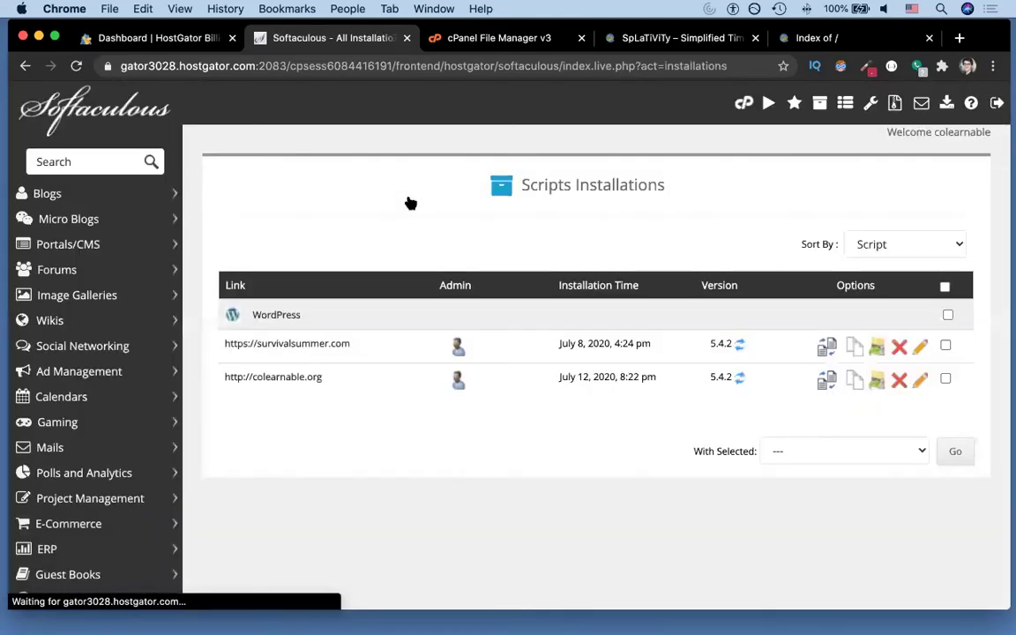
- Open the survivalsummer.com site from the installations list, and review the removal options and details for its WordPress installation
left_click(288, 344)
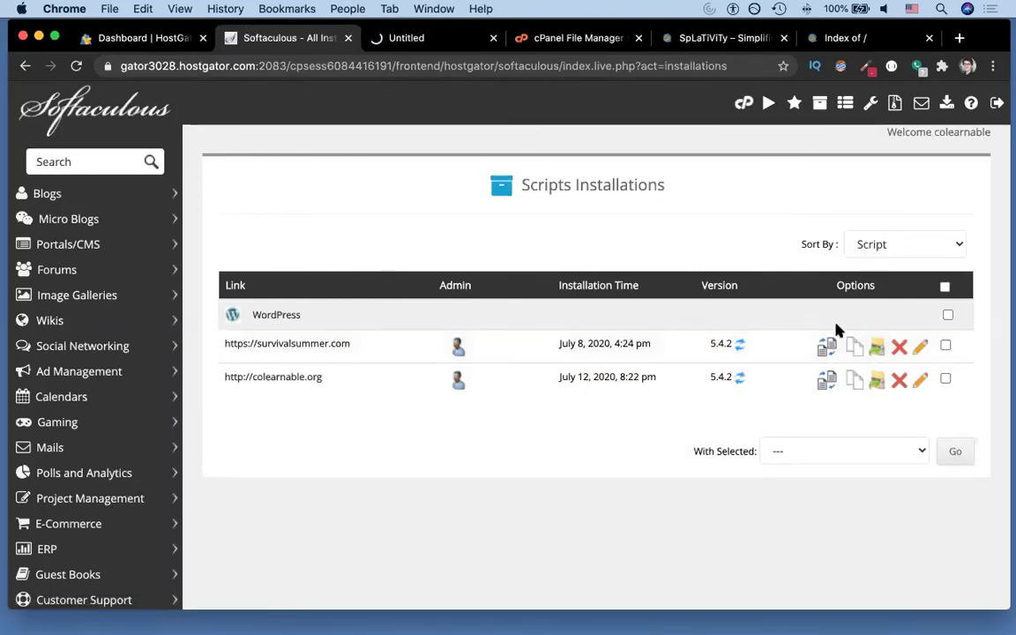
left_click(901, 348)
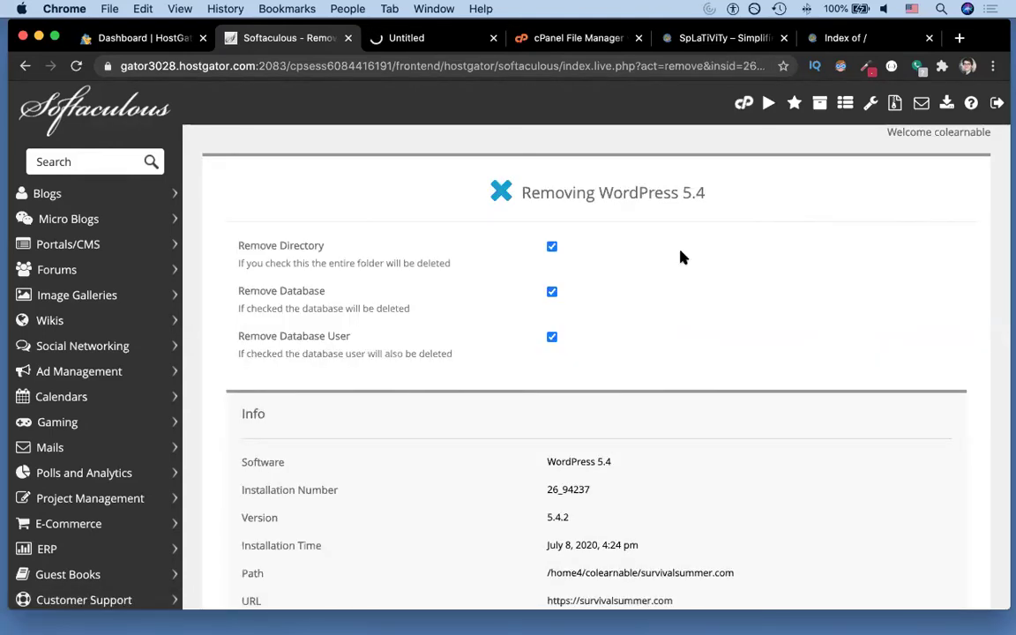
scroll(680, 256, "down", 5)
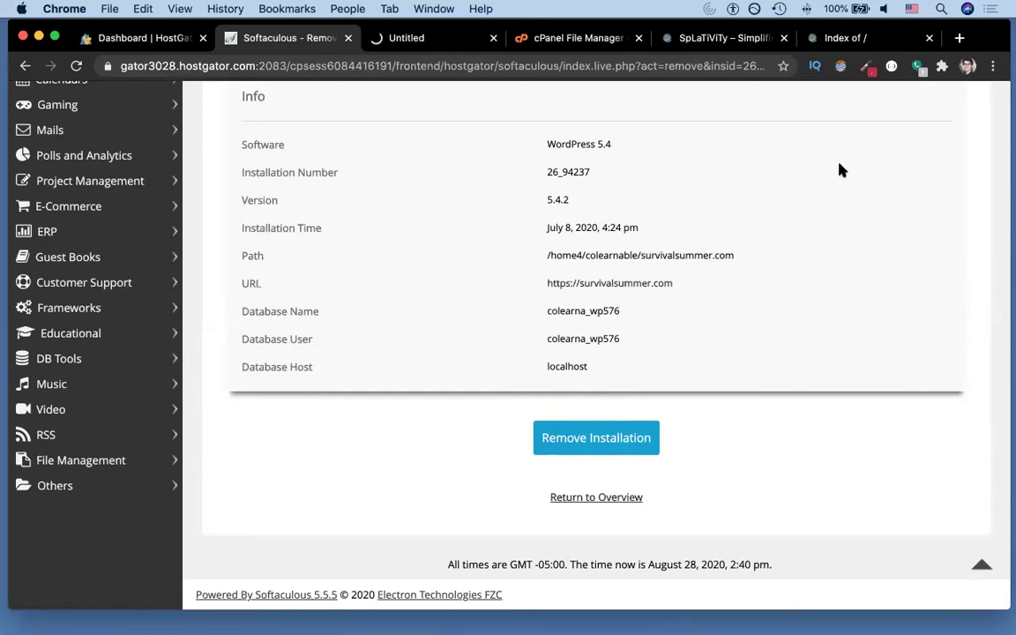
- Recheck the live splativity.com page and the public_html folder in File Manager, and return to the Softaculous removal page
left_click(821, 37)
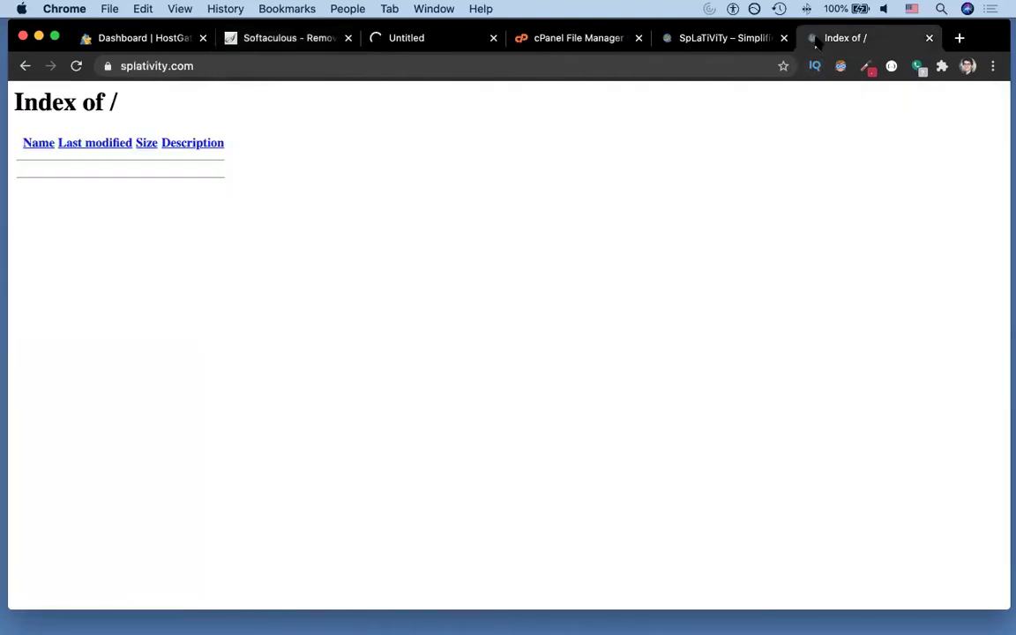
left_click(536, 40)
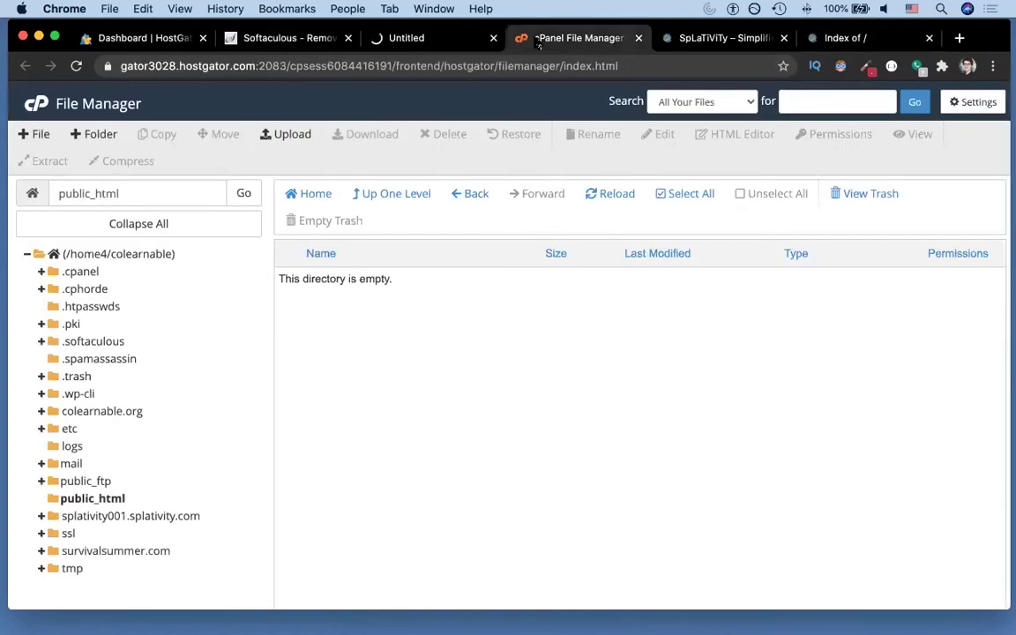
left_click(142, 38)
left_click(276, 42)
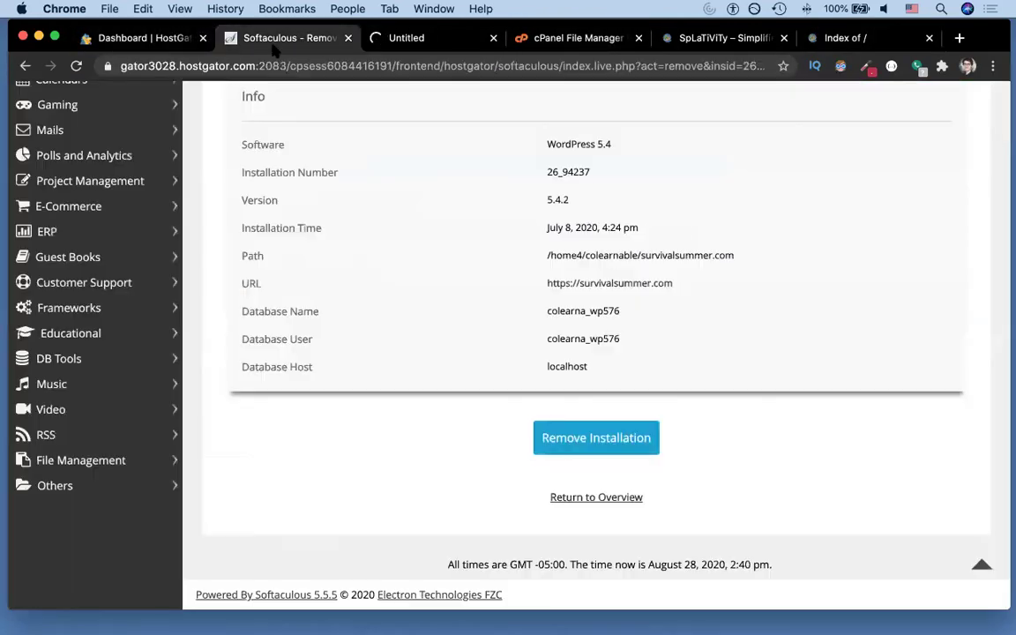
- Leave the WordPress removal page for the cPanel main page and open the public_html folder in File Manager
scroll(401, 204, "up", 10)
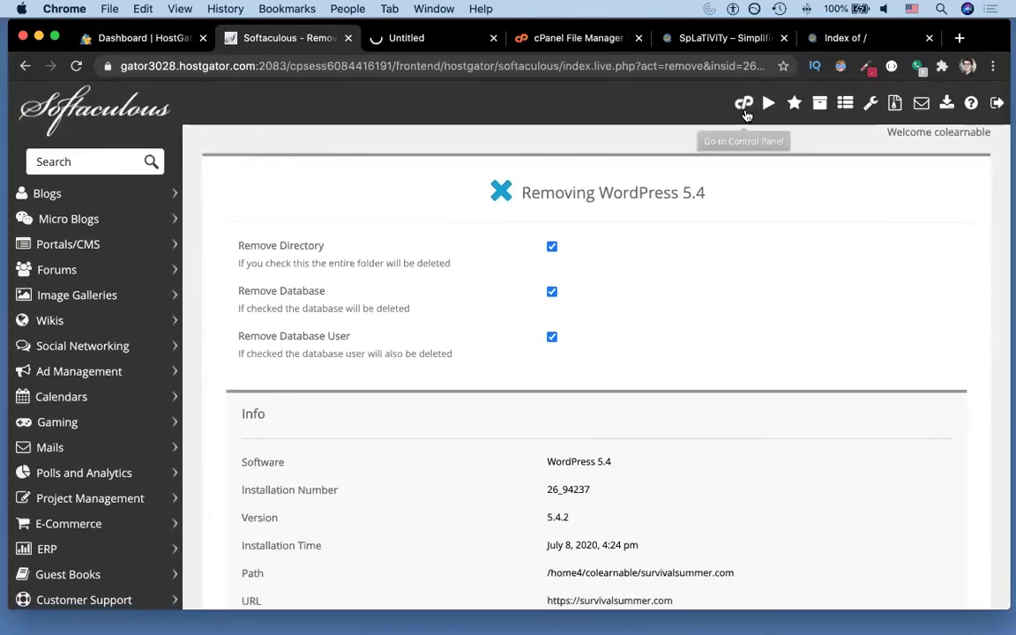
left_click(745, 111)
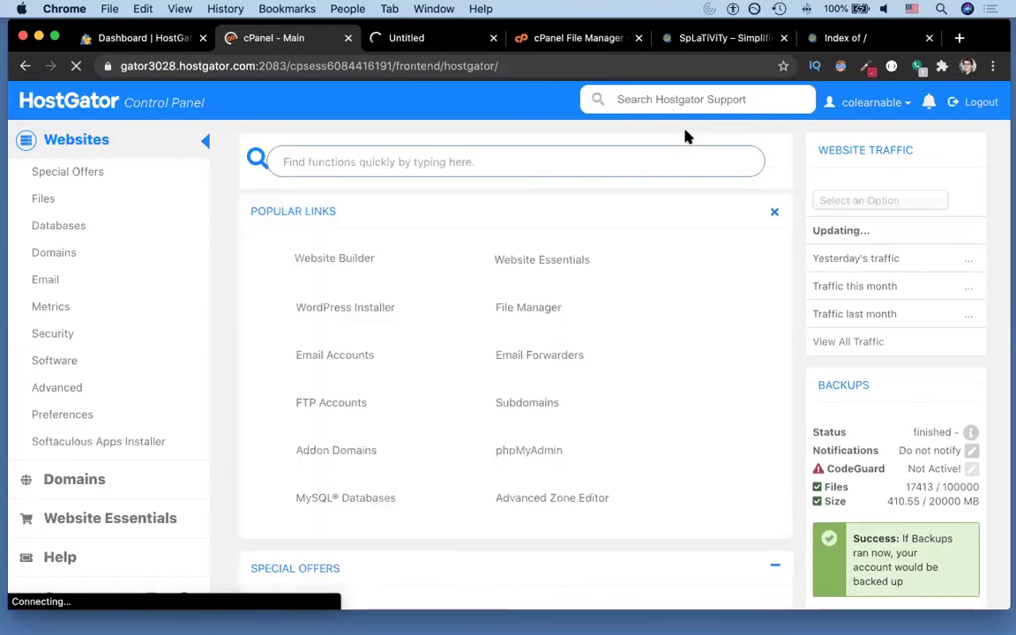
left_click(536, 307)
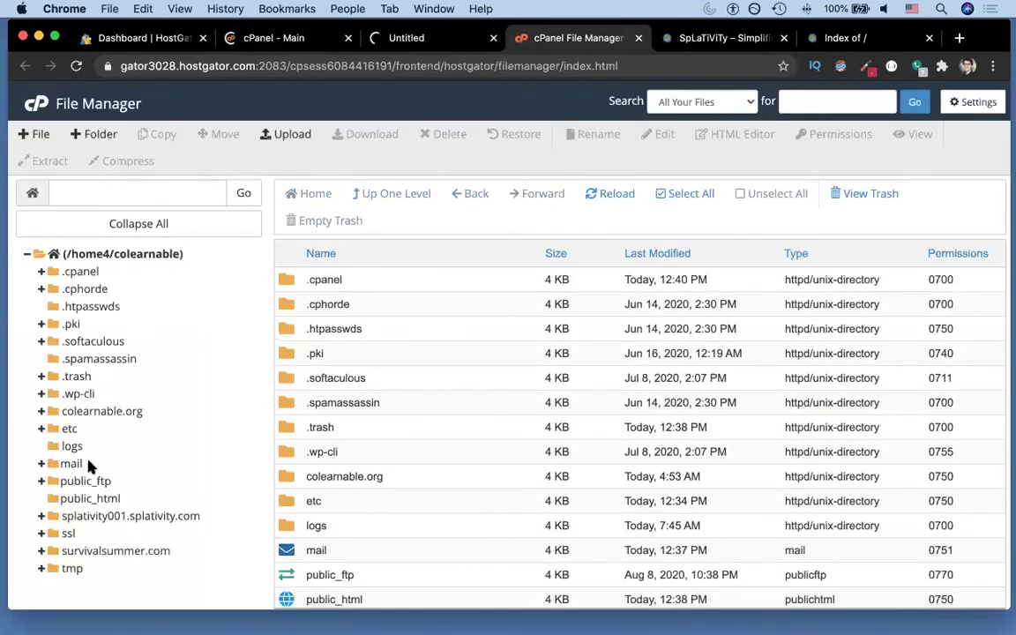
left_click(86, 499)
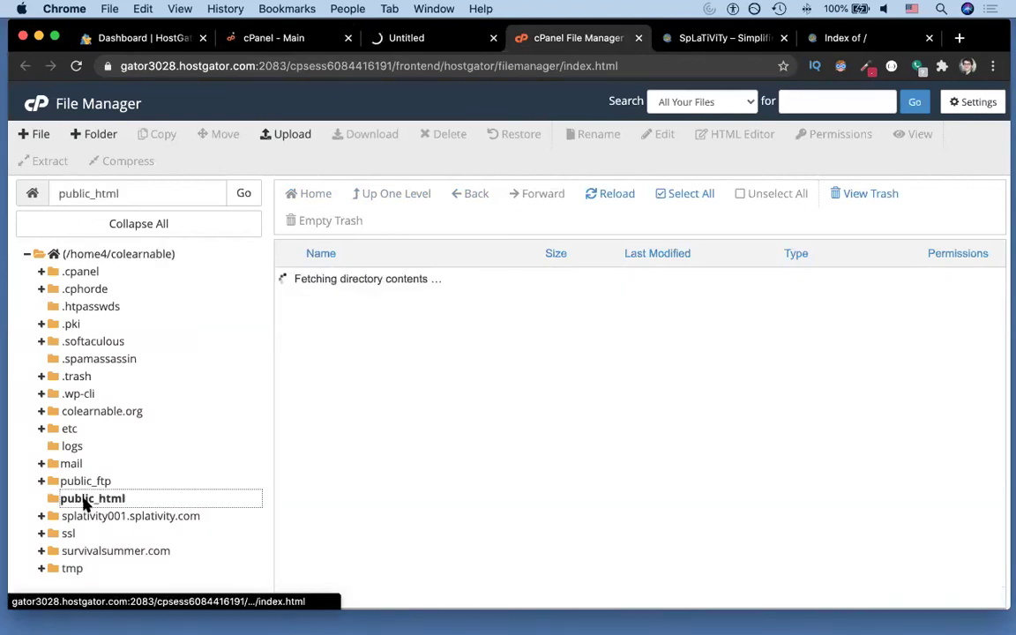